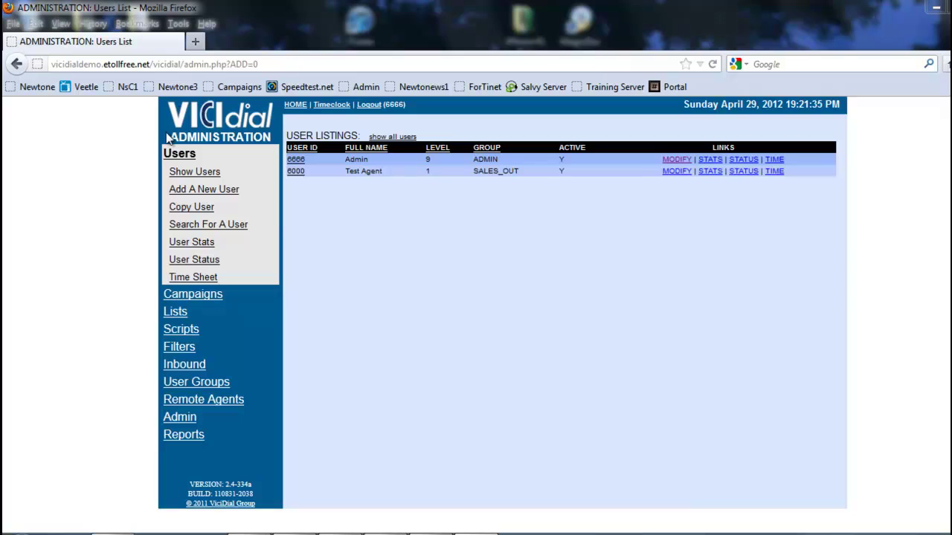
Go to the Inbound section from the left admin menu to see the in-group listings.
left_click(179, 367)
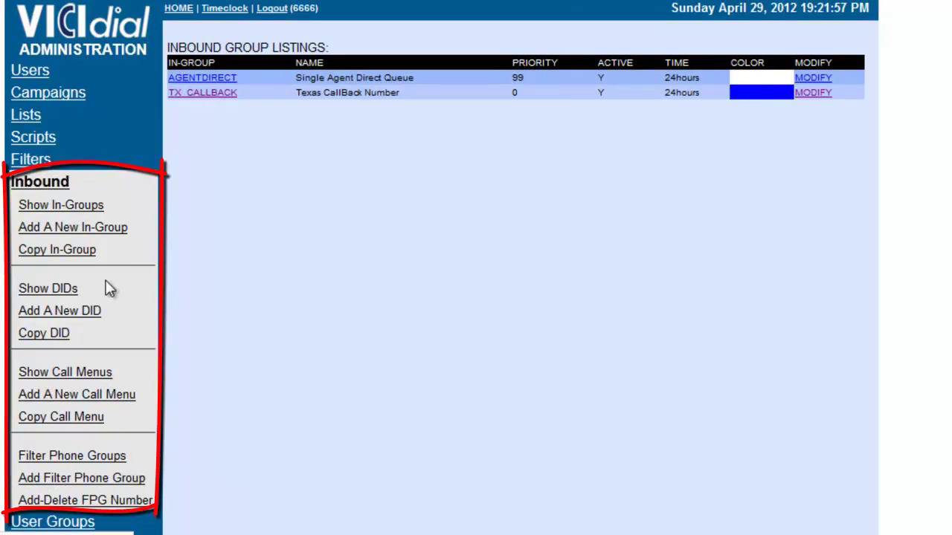
Show the Inbound DID listings with the existing test and default DIDs.
left_click(37, 292)
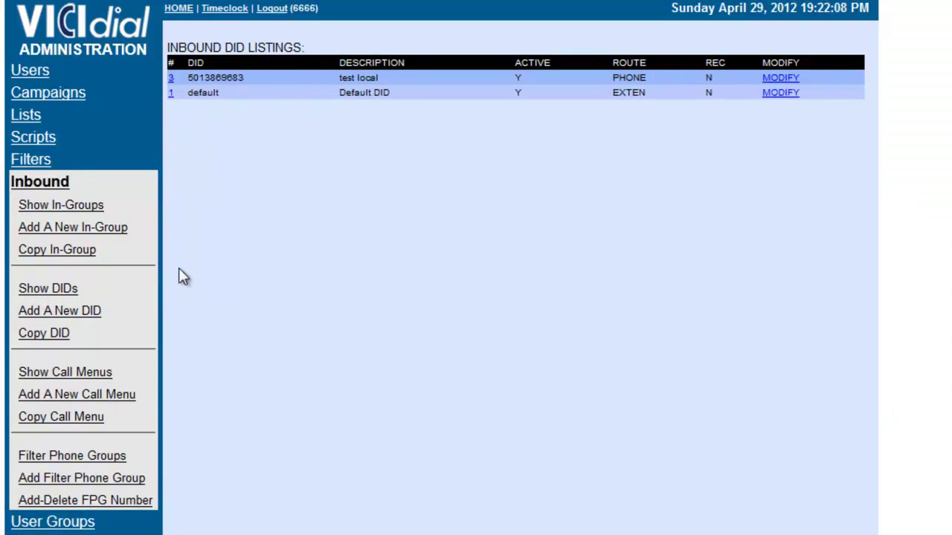
left_click(60, 312)
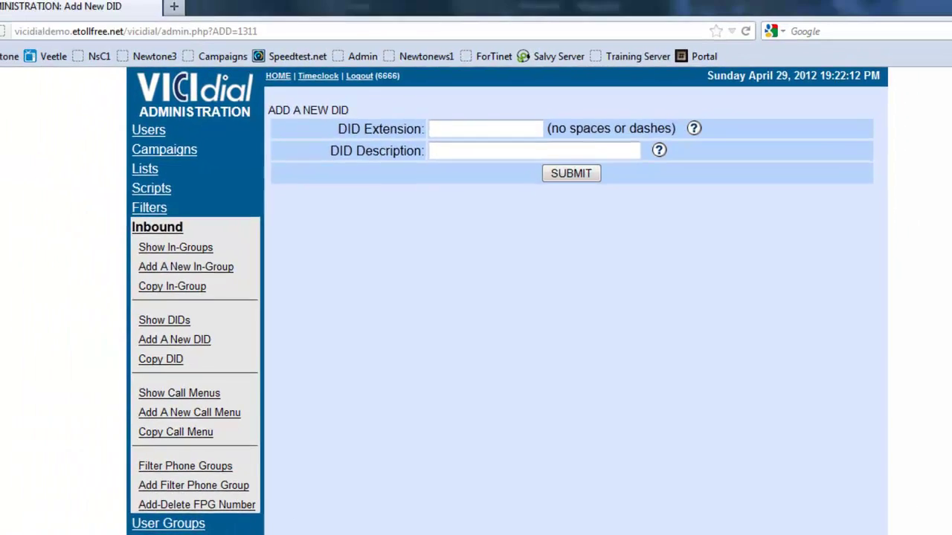
left_click(289, 531)
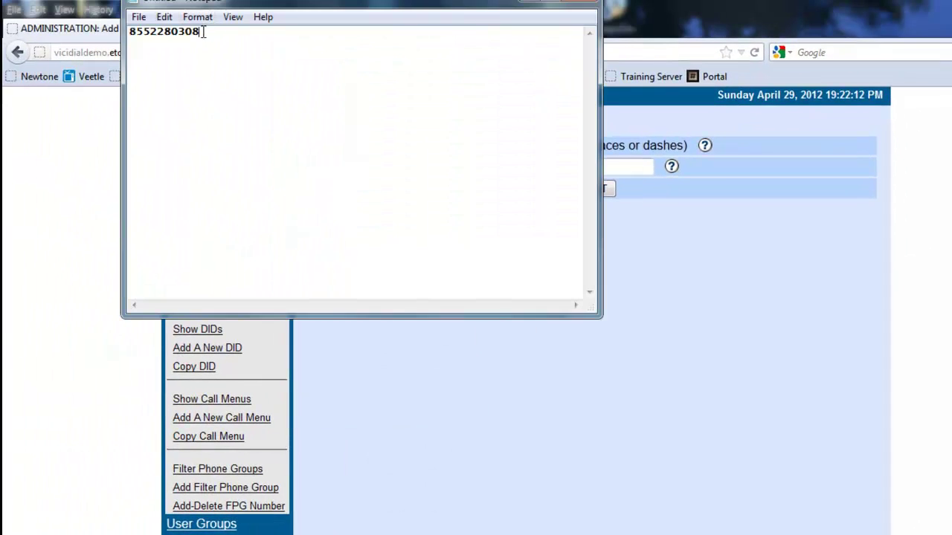
left_click_drag(203, 31, 65, 29)
key("ctrl+c")
left_click(620, 264)
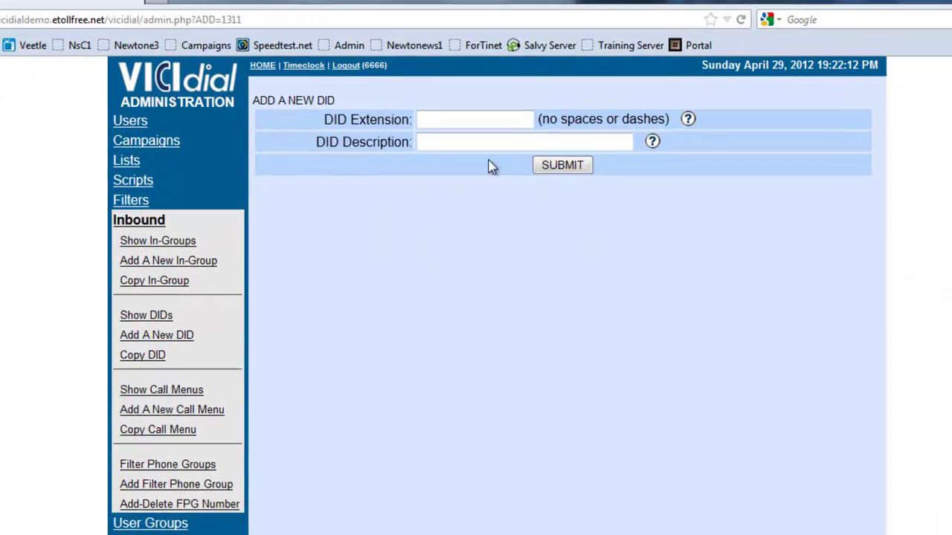
left_click(476, 149)
key("ctrl+v")
left_click(397, 91)
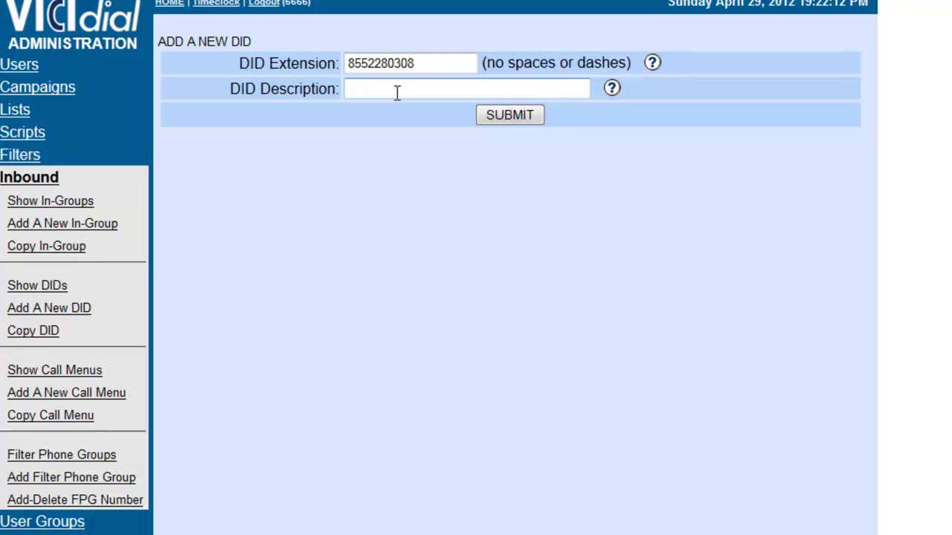
type("Test DID")
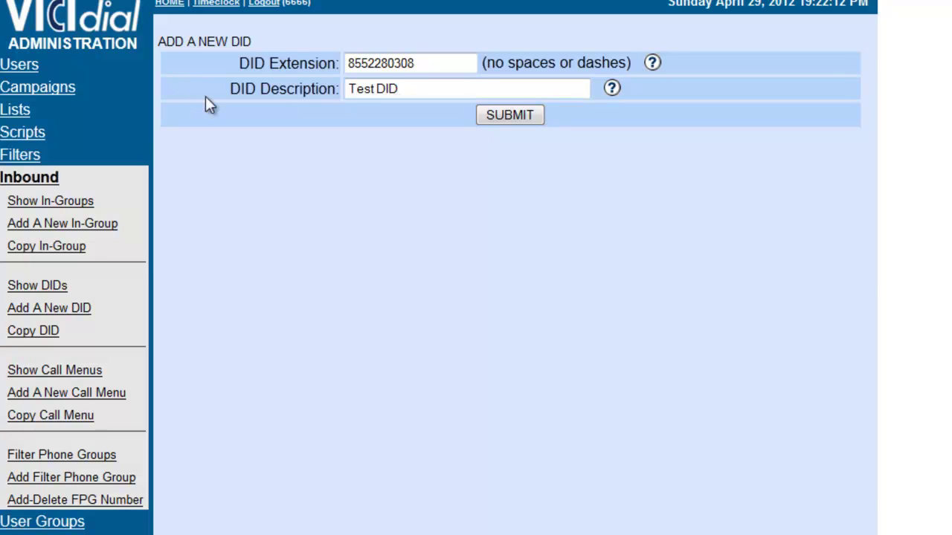
left_click(497, 117)
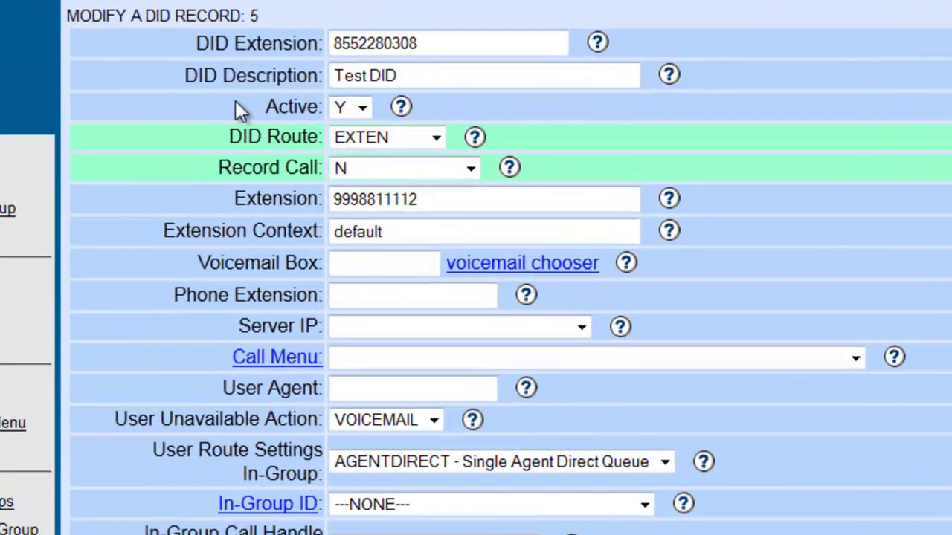
Expand the DID Route dropdown on the 'Test DID' record, still set to EXTEN.
scroll(235, 100, "down", 3)
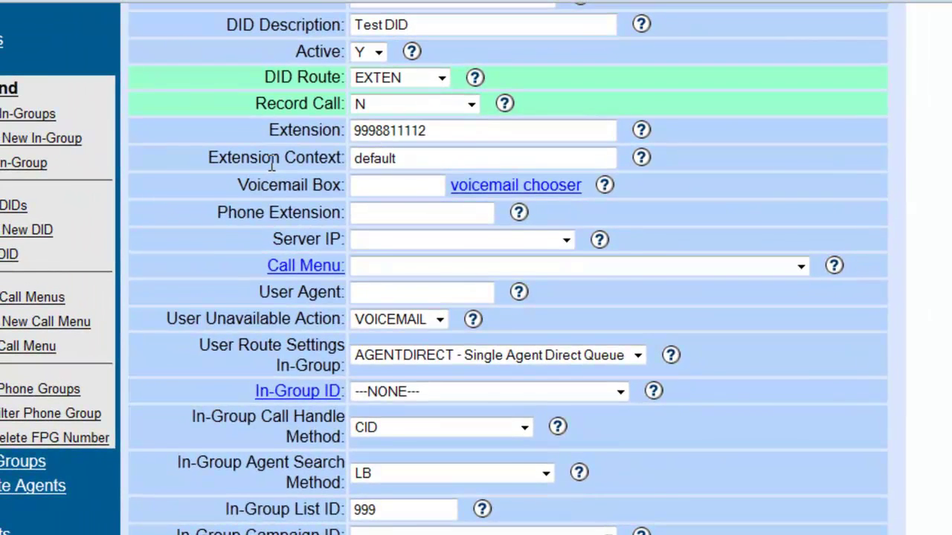
scroll(235, 100, "up", 3)
left_click(381, 195)
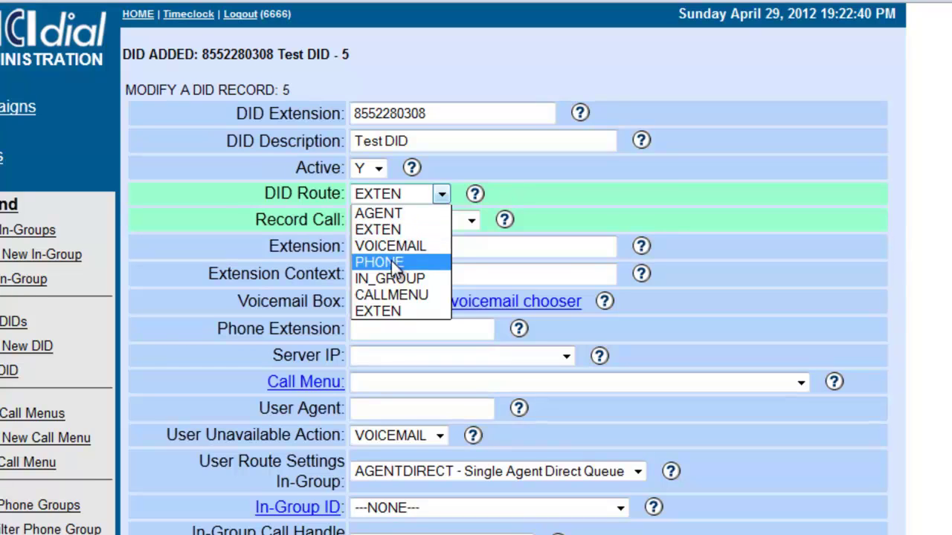
Route the DID to PHONE extension 6000 on server 108.166.118.241 and save it.
left_click(392, 262)
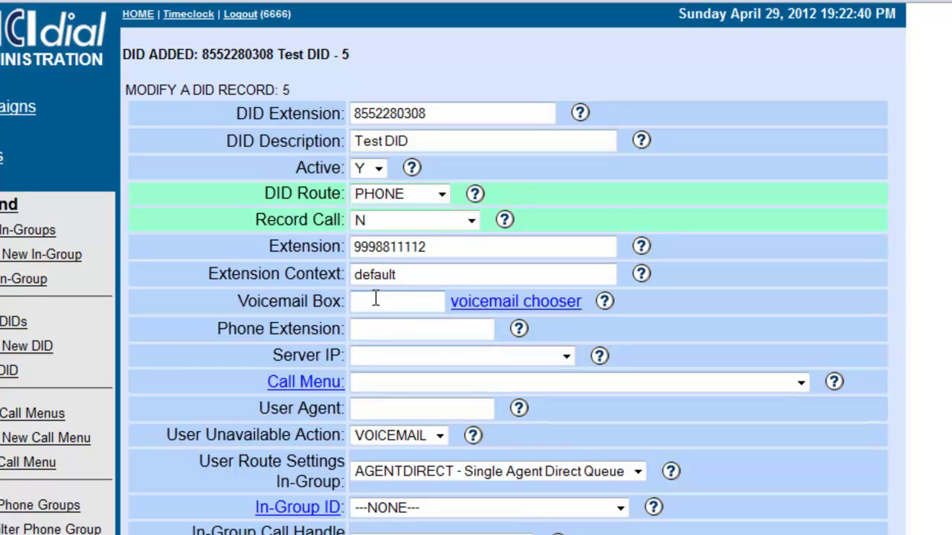
left_click_drag(209, 321, 376, 329)
left_click(380, 327)
type("6000")
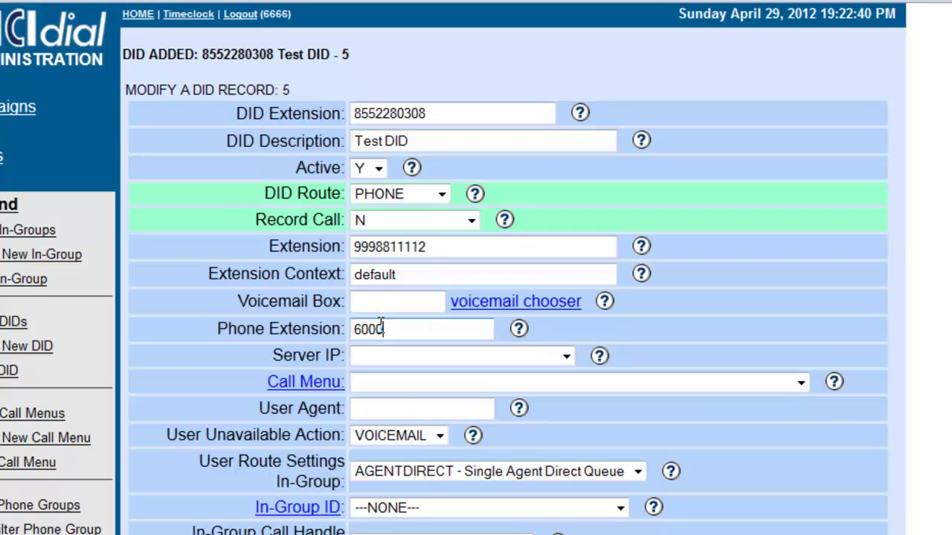
left_click_drag(254, 353, 377, 363)
left_click(377, 362)
left_click(379, 378)
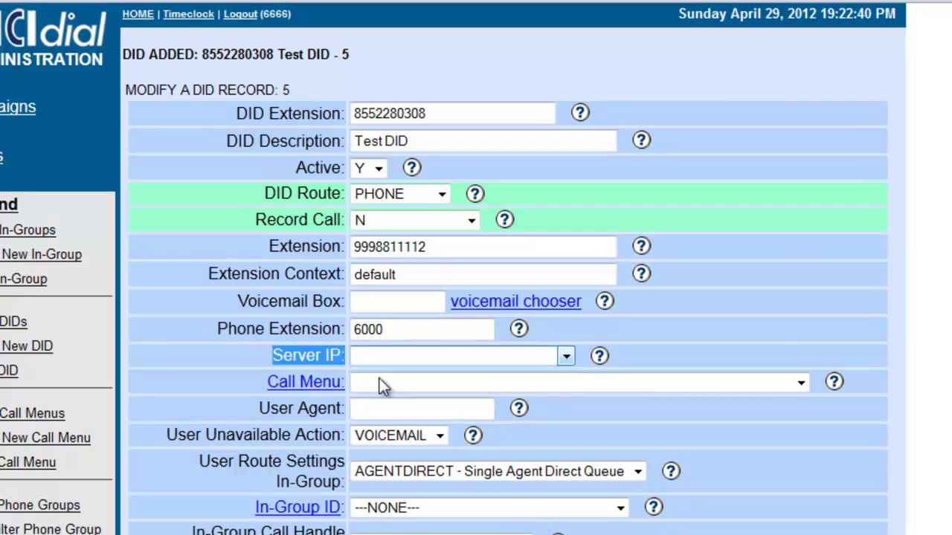
left_click(199, 336)
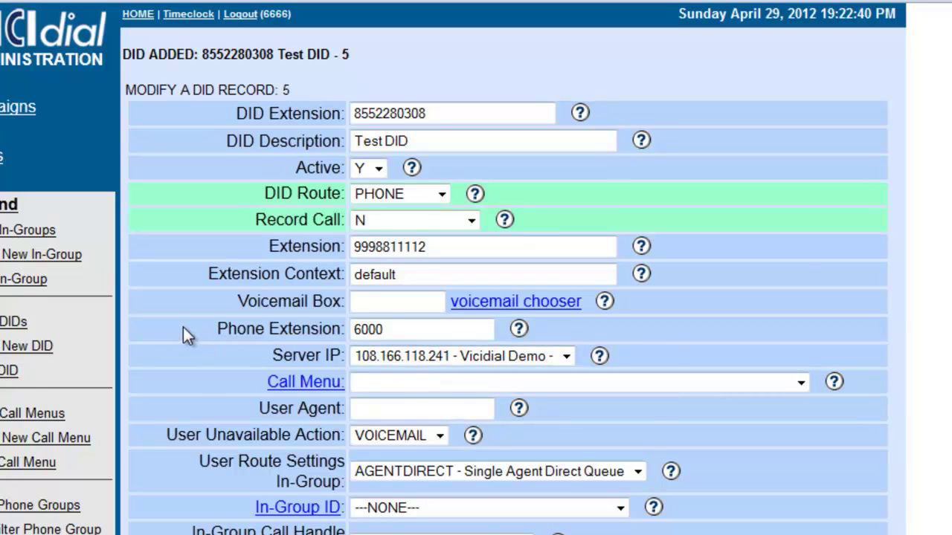
scroll(183, 327, "down", 3)
scroll(357, 233, "down", 6)
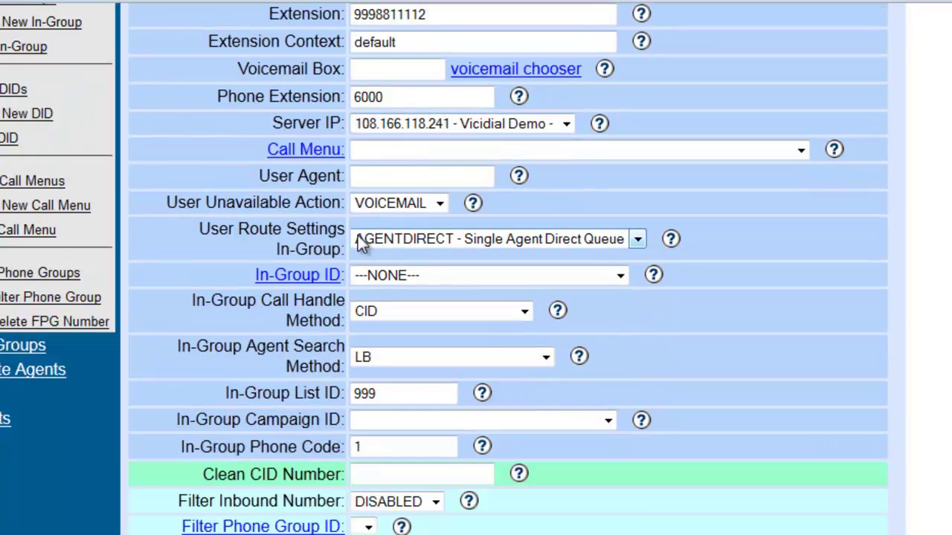
scroll(362, 245, "down", 15)
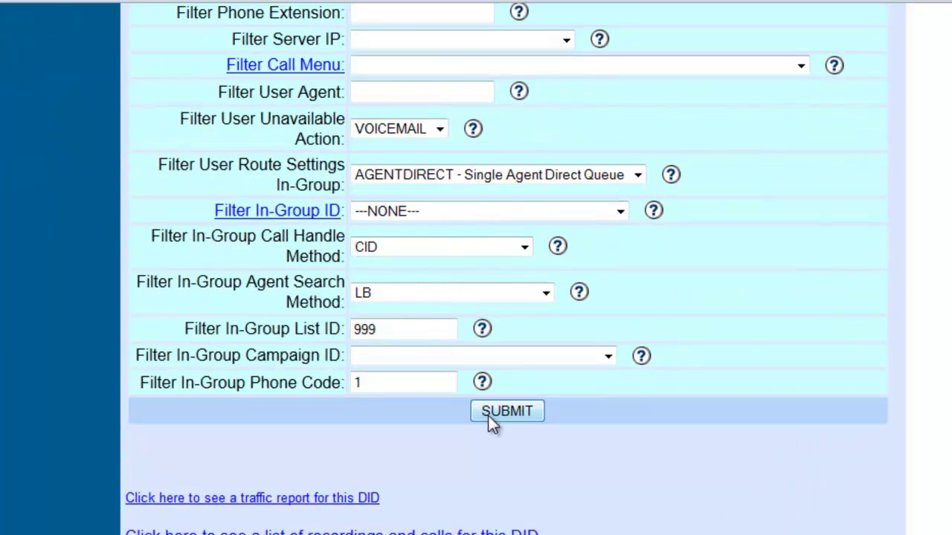
left_click(489, 414)
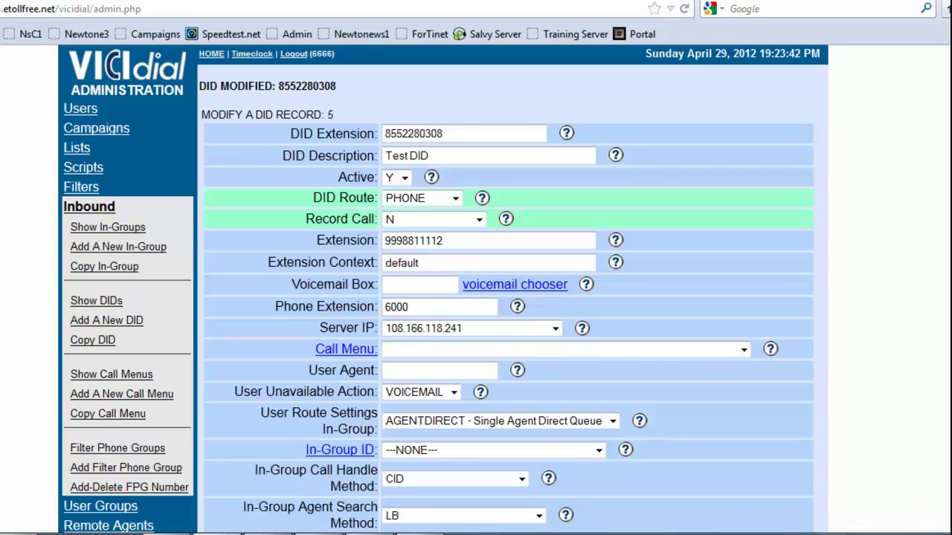
Bring up Bria from the system tray and select the Nearshore calling account.
left_click(866, 534)
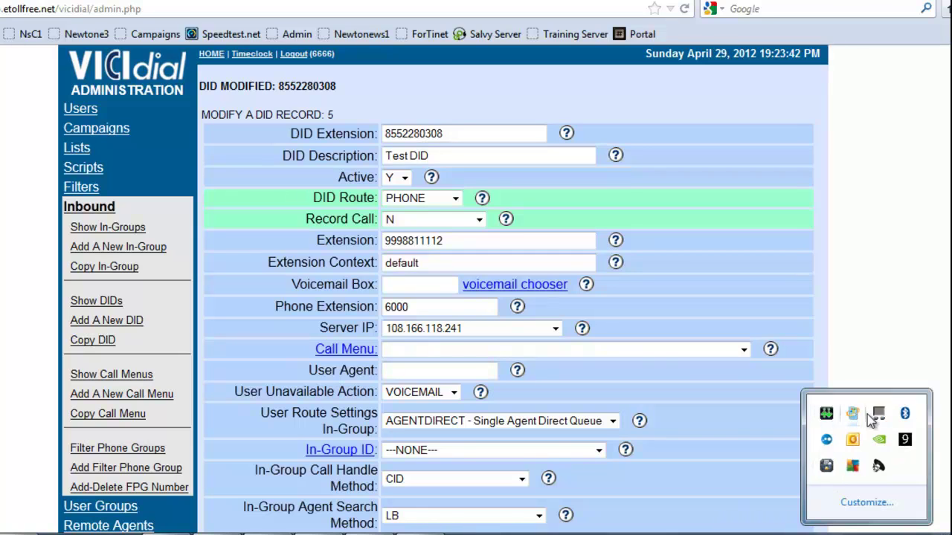
left_click(825, 413)
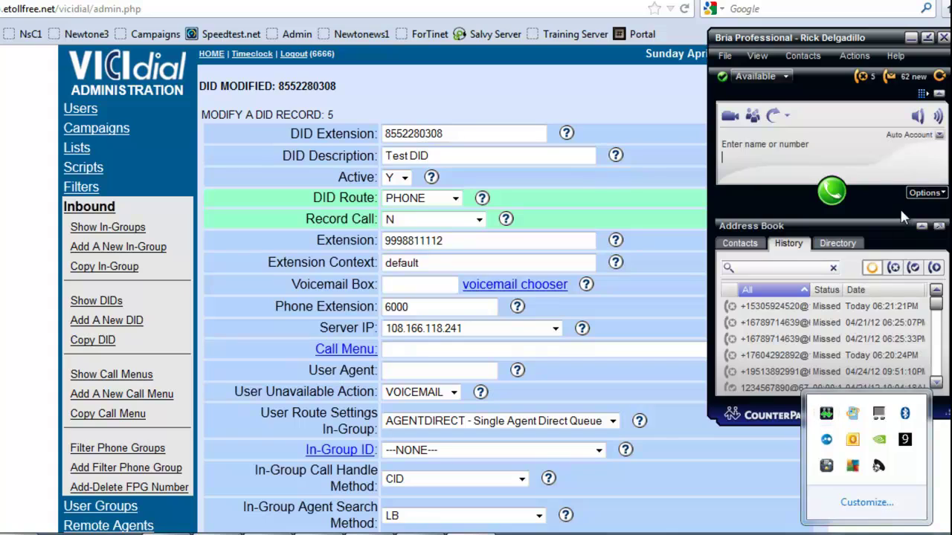
left_click(939, 136)
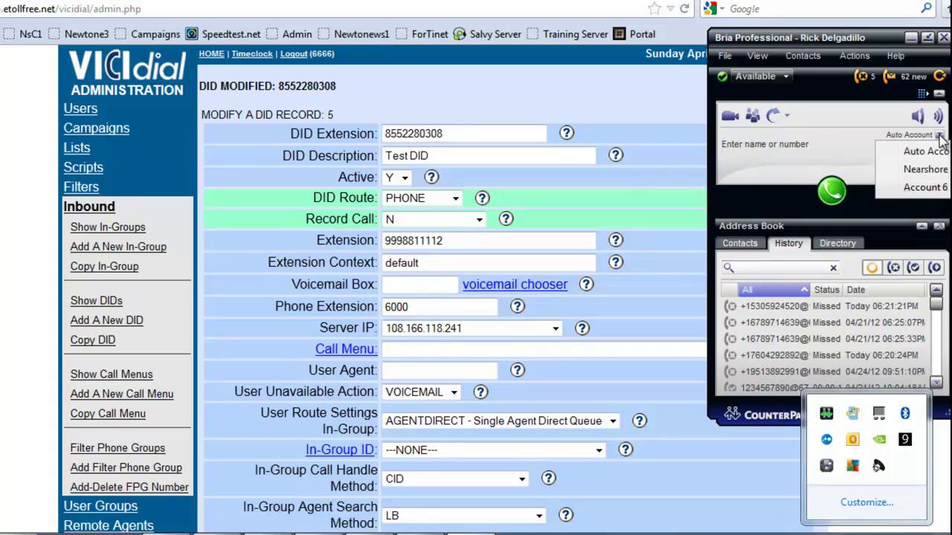
left_click(922, 188)
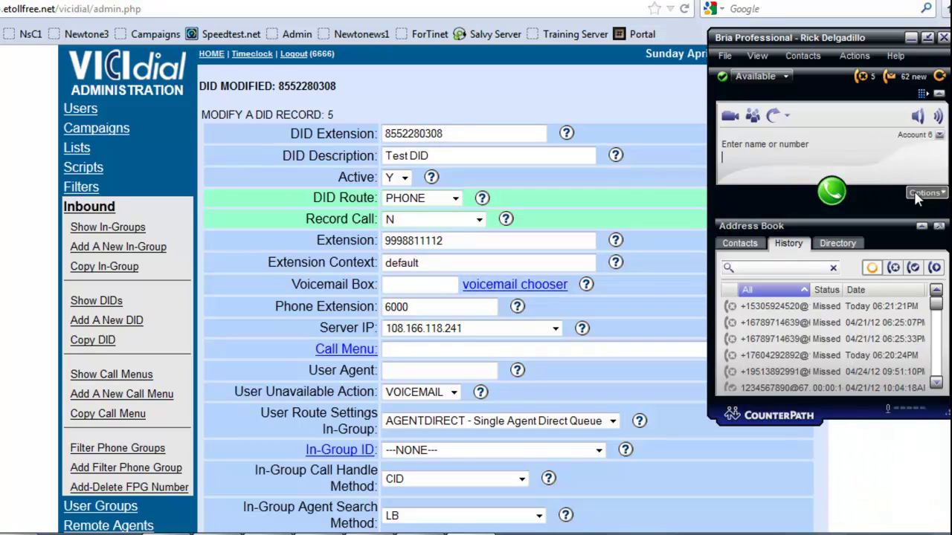
left_click(939, 135)
left_click(926, 169)
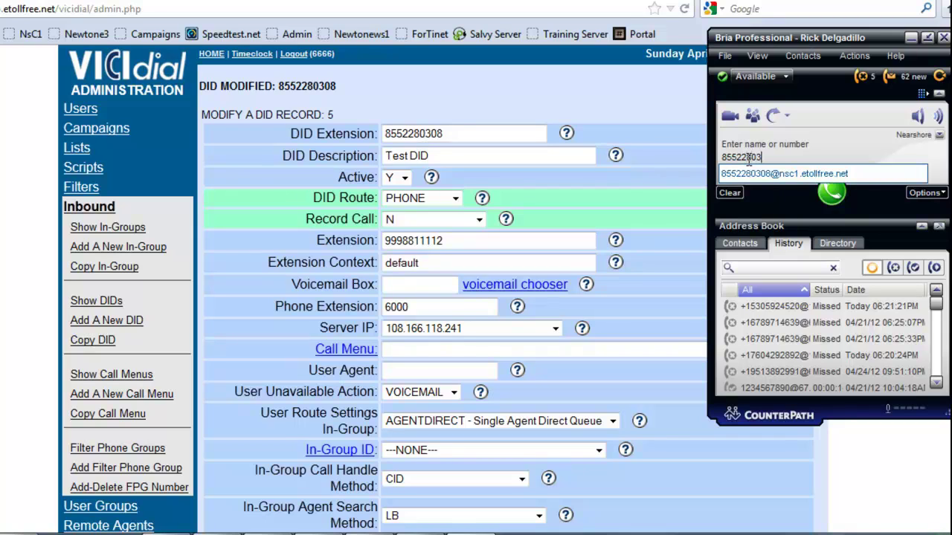
left_click(831, 194)
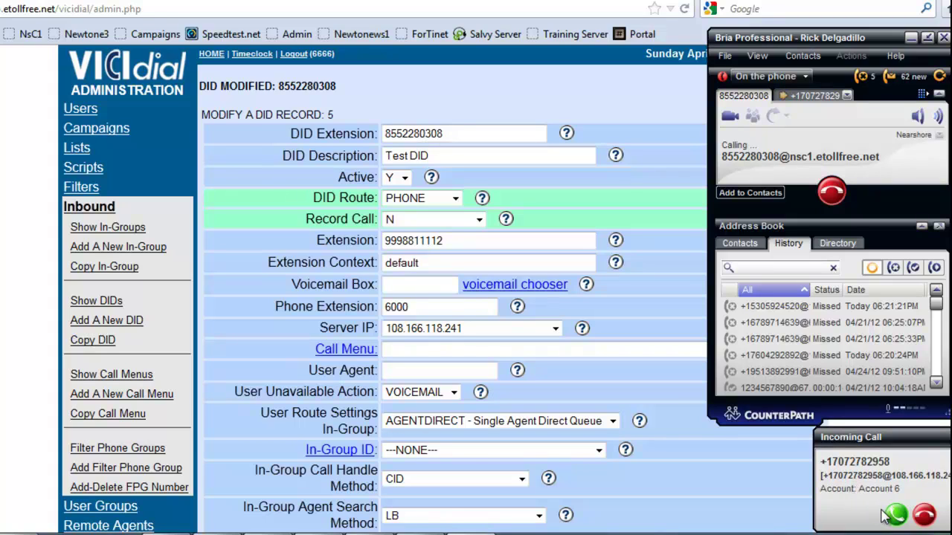
left_click(831, 194)
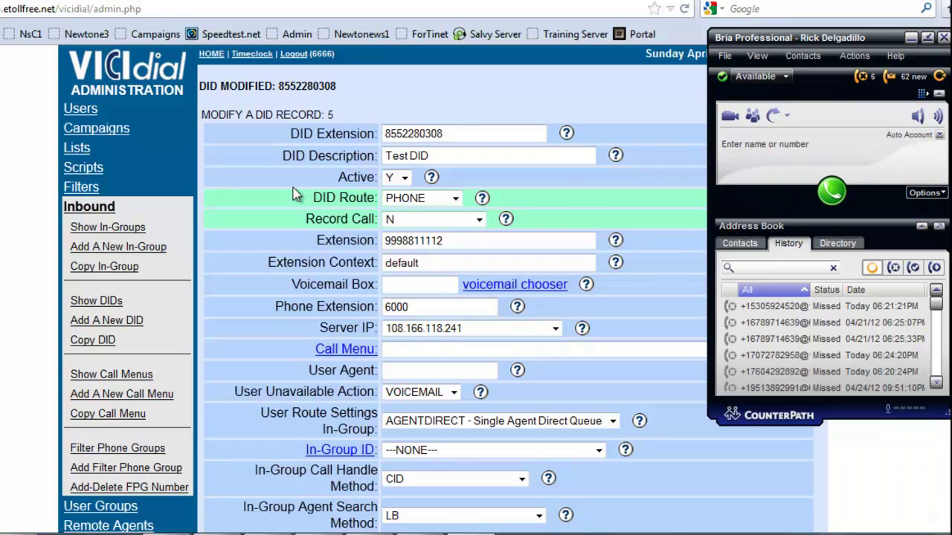
Change the DID route to IN_GROUP with in-group TX_CALLBACK and submit.
left_click(327, 195)
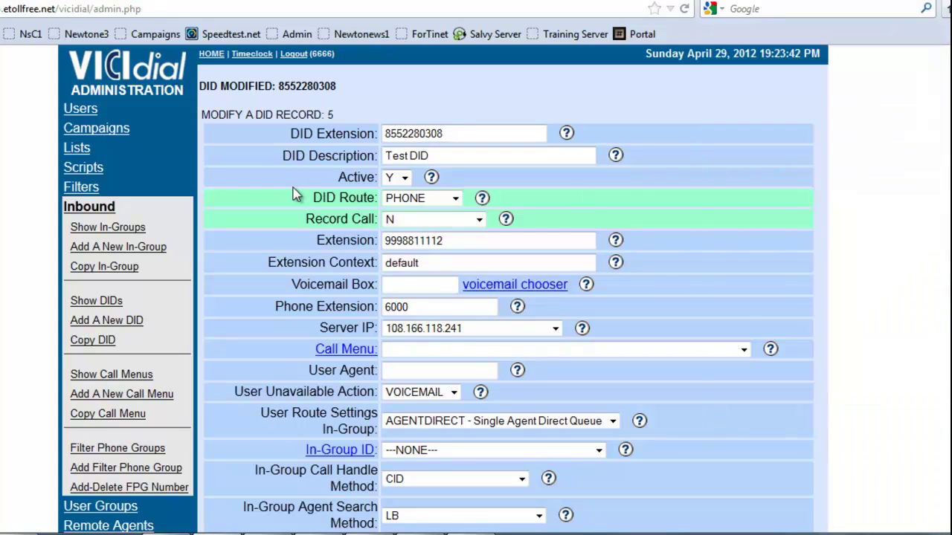
left_click(400, 204)
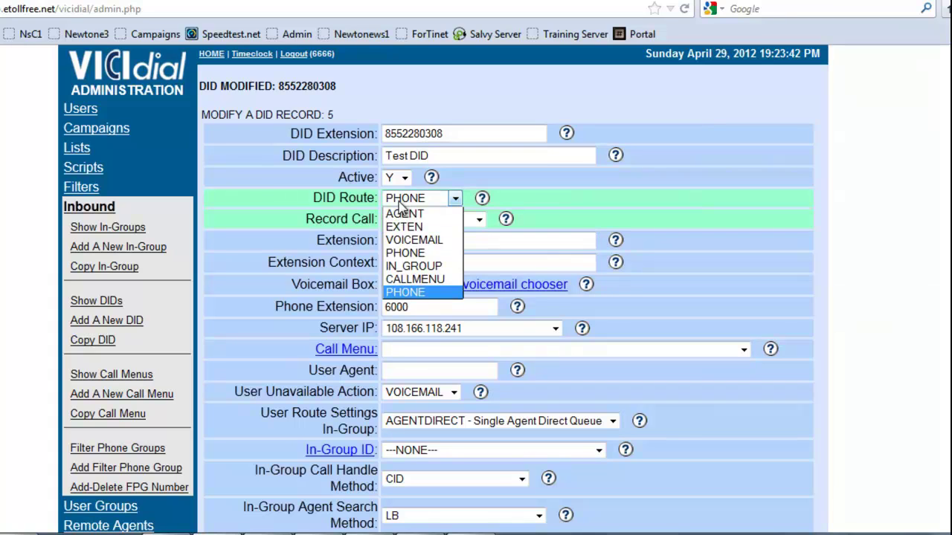
left_click(401, 266)
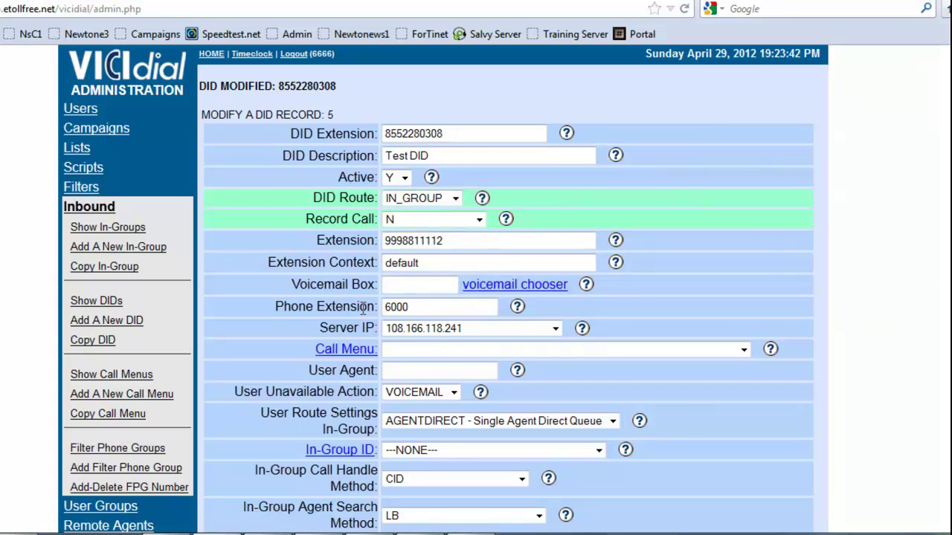
scroll(332, 311, "down", 2)
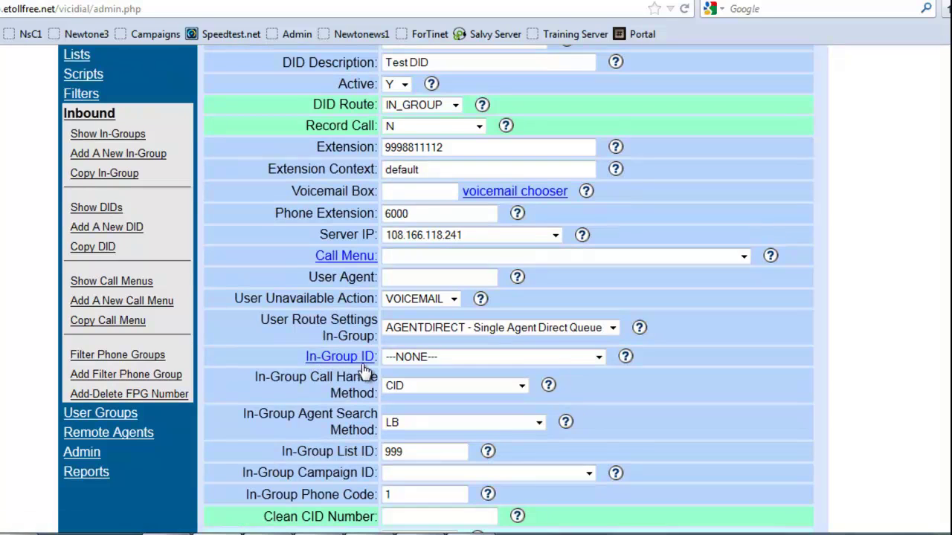
left_click(598, 356)
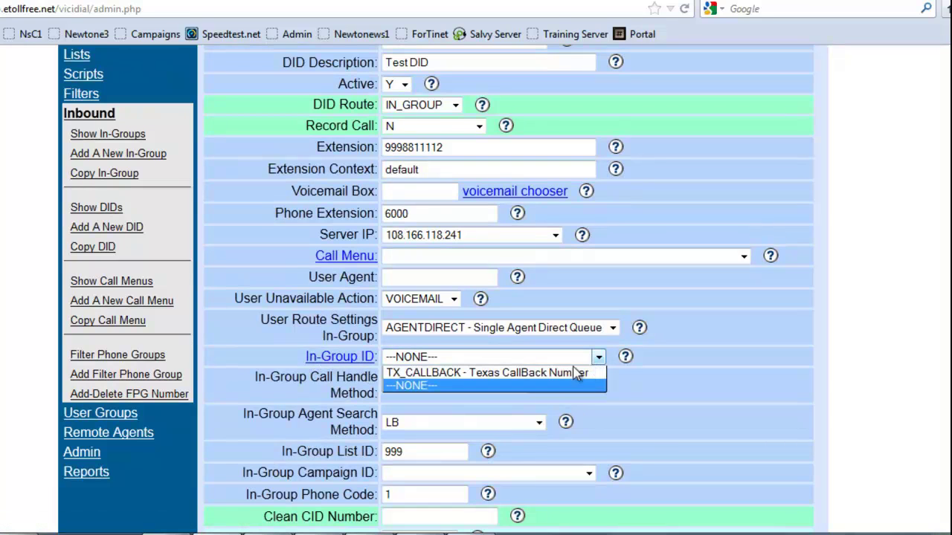
left_click(403, 378)
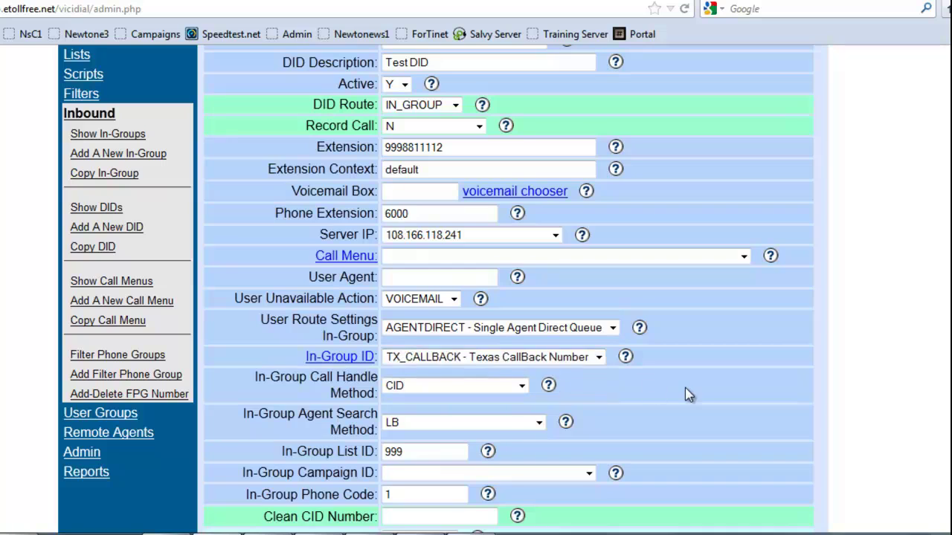
scroll(684, 387, "down", 15)
left_click(511, 378)
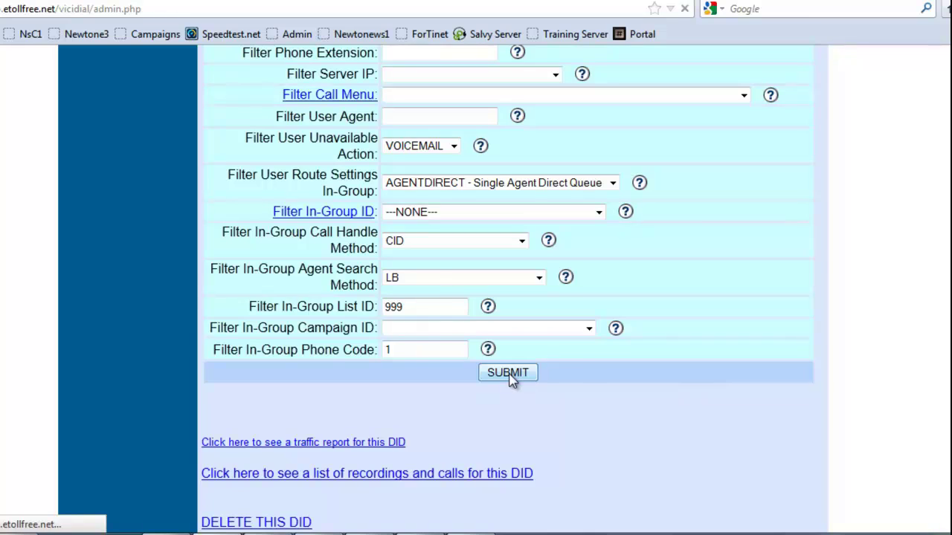